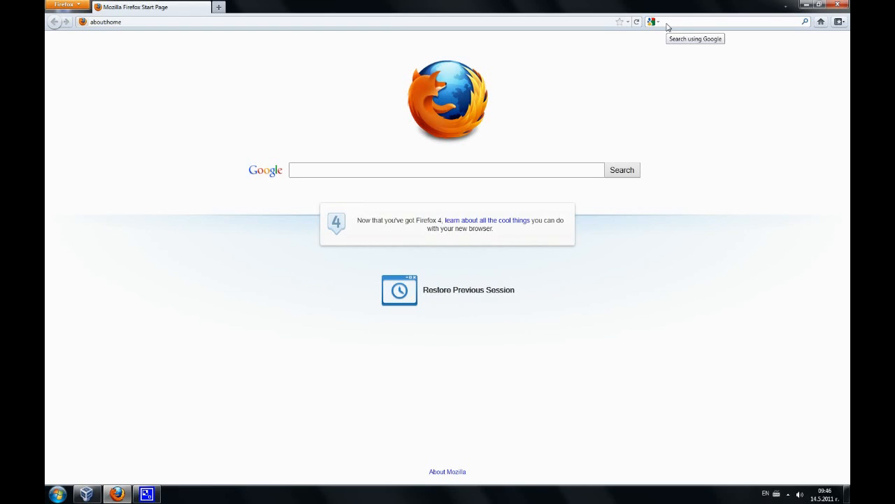
Search Google for 'backtrack' from the Firefox toolbar search box.
{"action": "type", "text": "in"}
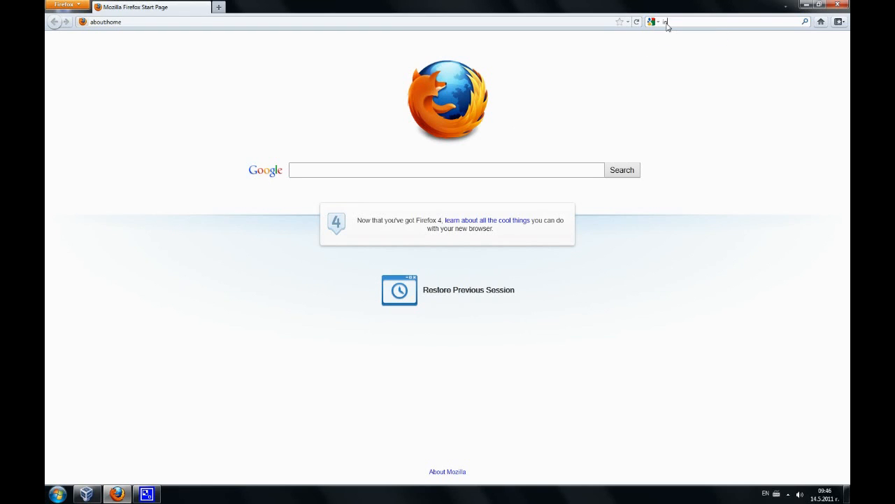
{"action": "key", "text": "BackSpace"}
{"action": "key", "text": "BackSpace"}
{"action": "key", "text": "BackSpace"}
{"action": "key", "text": "BackSpace"}
{"action": "type", "text": "backtrack"}
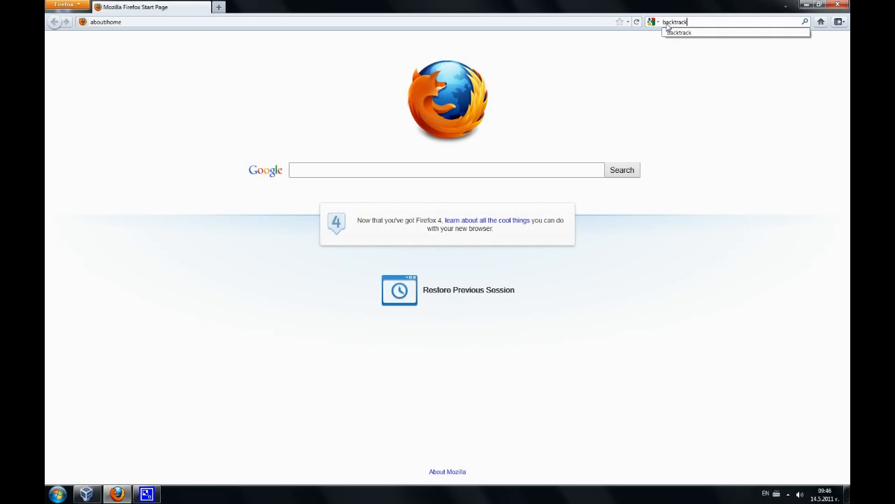
{"action": "key", "text": "Return"}
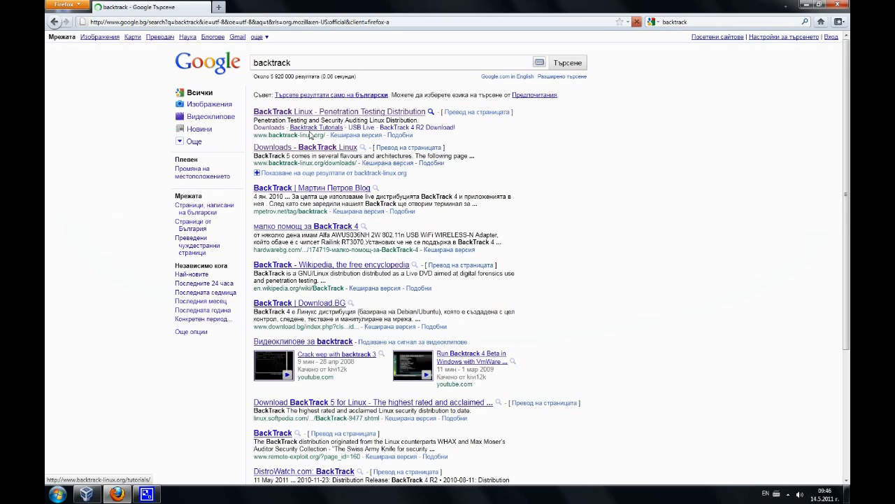
Go to the BackTrack Linux site's Downloads page and its optional registration form.
{"action": "left_click", "coordinate": [294, 113]}
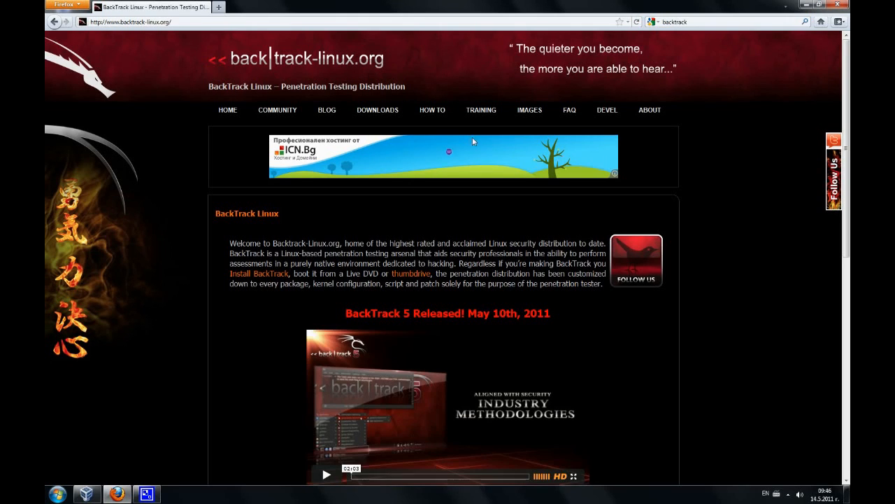
{"action": "left_click", "coordinate": [386, 109]}
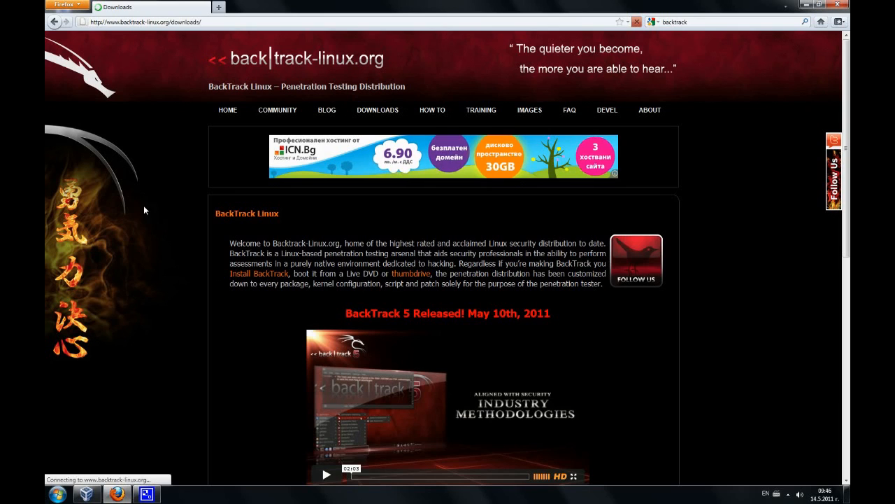
{"action": "scroll", "coordinate": [216, 306], "scroll_direction": "down", "scroll_amount": 5}
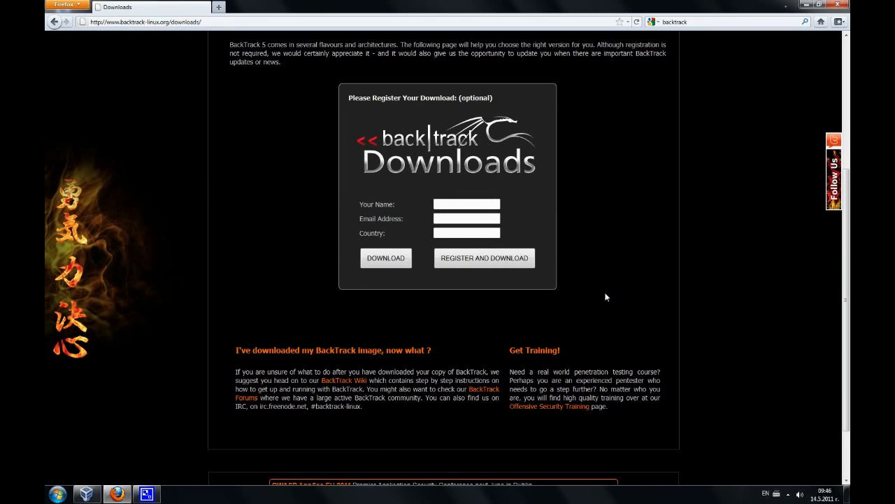
Skip registration and choose BackTrack 5 GNOME, 32 bit, ISO via Torrent (BT5-GNOME-32.torrent).
{"action": "left_click", "coordinate": [378, 261]}
{"action": "scroll", "coordinate": [229, 212], "scroll_direction": "down", "scroll_amount": 1}
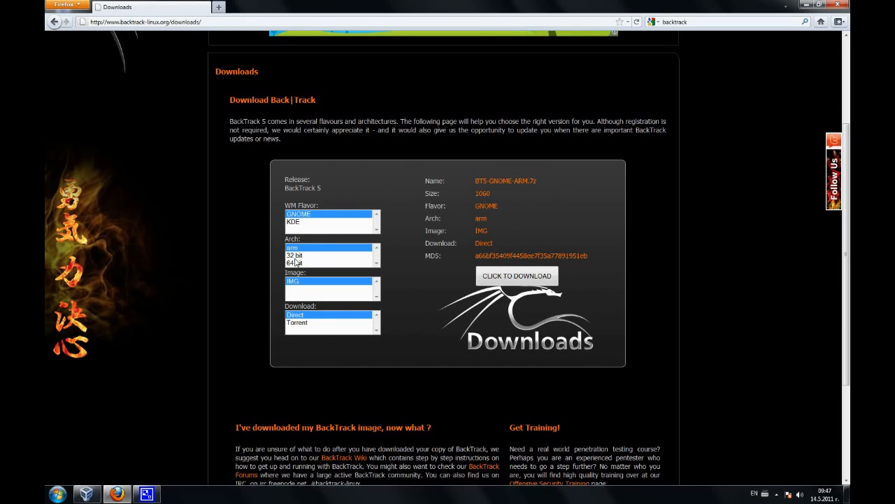
{"action": "left_click", "coordinate": [299, 256]}
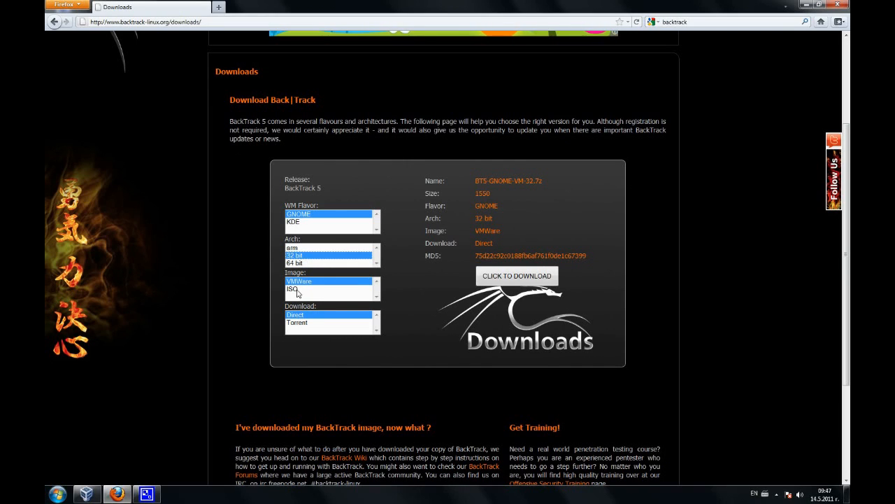
{"action": "left_click", "coordinate": [300, 289]}
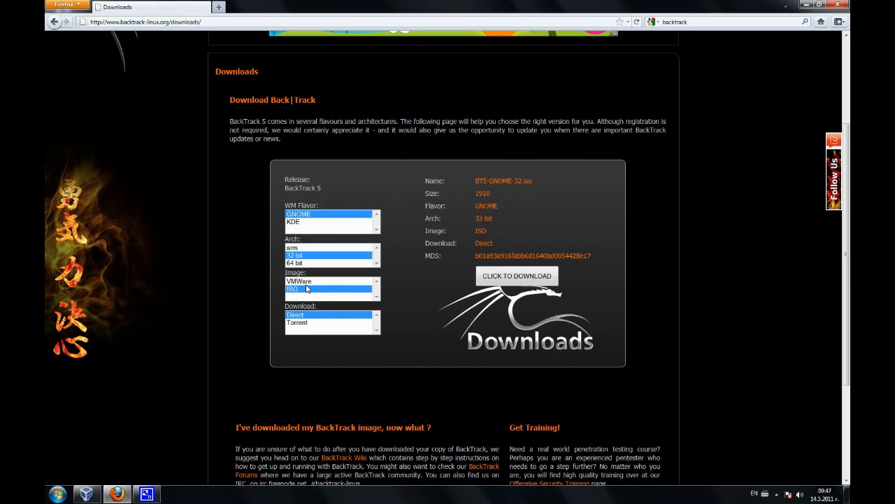
{"action": "left_click", "coordinate": [296, 323]}
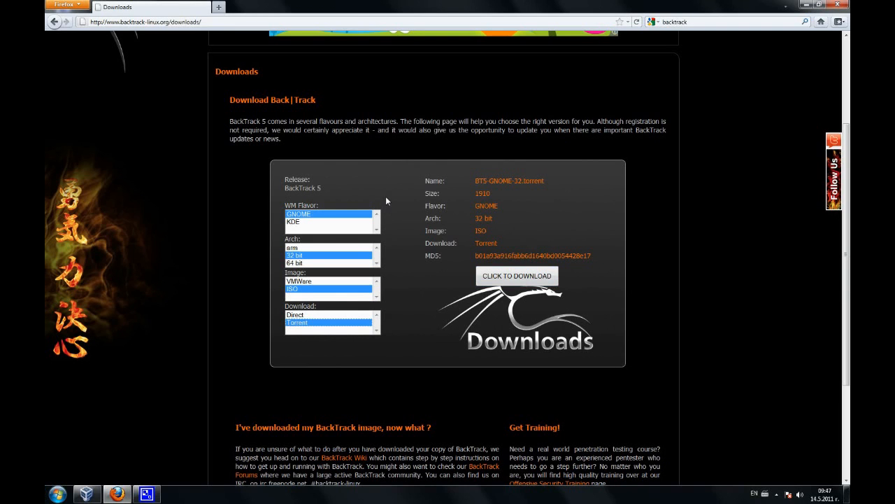
{"action": "scroll", "coordinate": [385, 196], "scroll_direction": "up", "scroll_amount": 4}
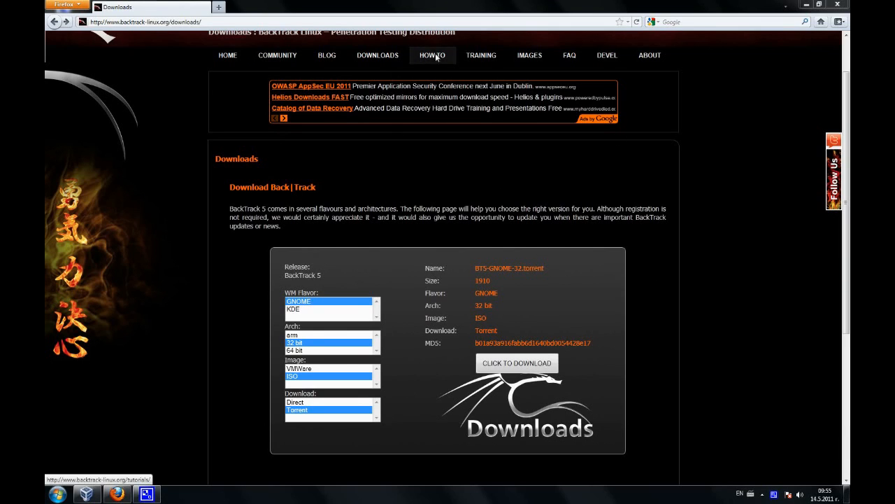
Read the 'Install BackTrack Live to USB' tutorial from the site's HOW TO list.
{"action": "scroll", "coordinate": [722, 192], "scroll_direction": "up", "scroll_amount": 2}
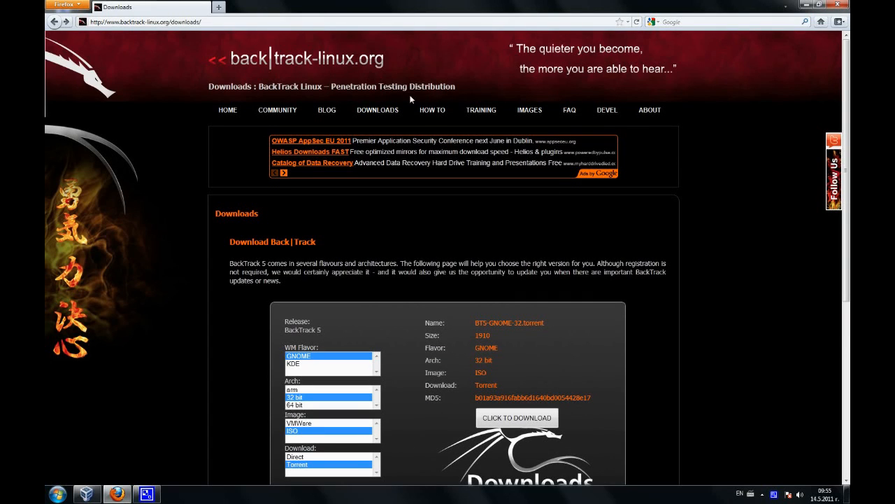
{"action": "left_click", "coordinate": [432, 110]}
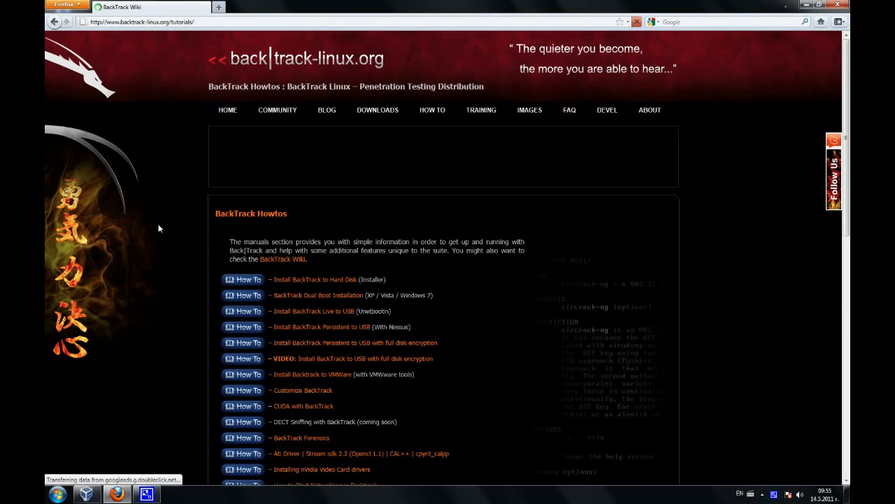
{"action": "scroll", "coordinate": [449, 310], "scroll_direction": "down", "scroll_amount": 2}
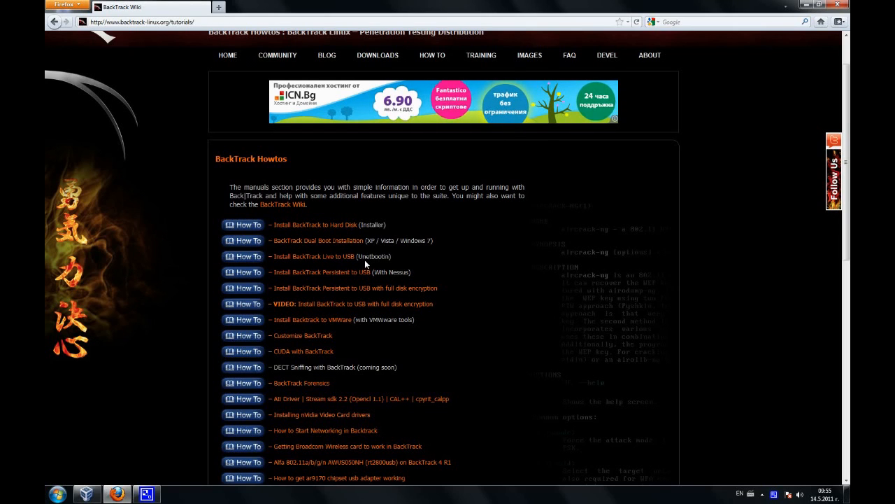
{"action": "left_click", "coordinate": [320, 256]}
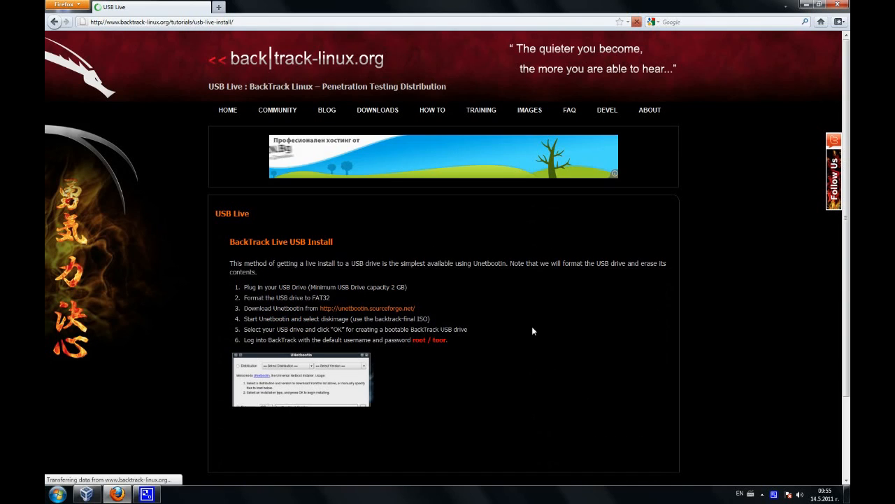
{"action": "scroll", "coordinate": [538, 325], "scroll_direction": "down", "scroll_amount": 3}
{"action": "scroll", "coordinate": [536, 321], "scroll_direction": "up", "scroll_amount": 3}
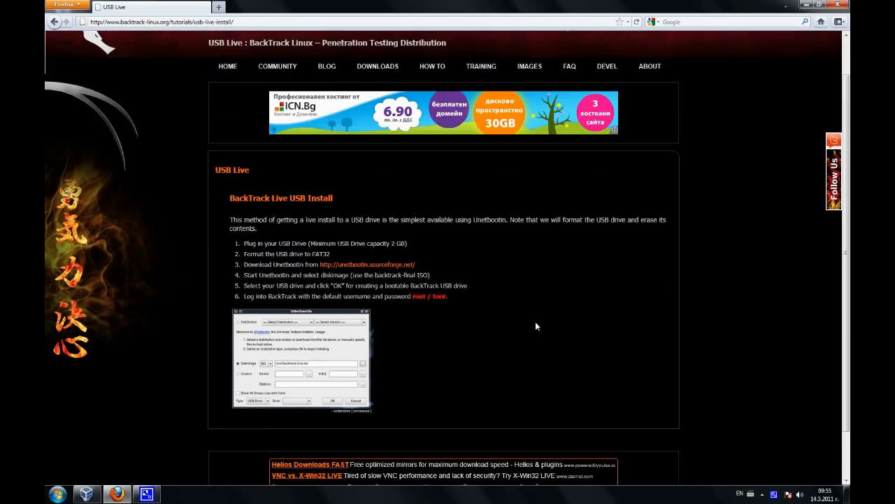
{"action": "scroll", "coordinate": [511, 366], "scroll_direction": "down", "scroll_amount": 3}
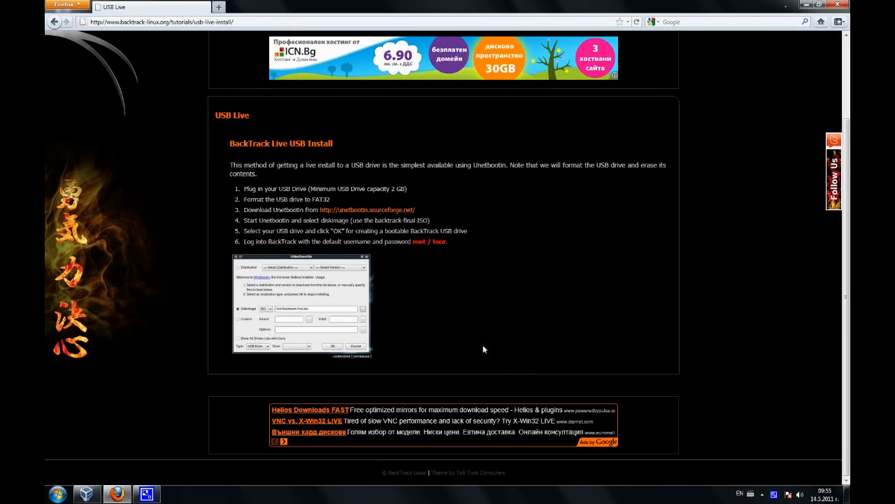
{"action": "scroll", "coordinate": [429, 320], "scroll_direction": "up", "scroll_amount": 3}
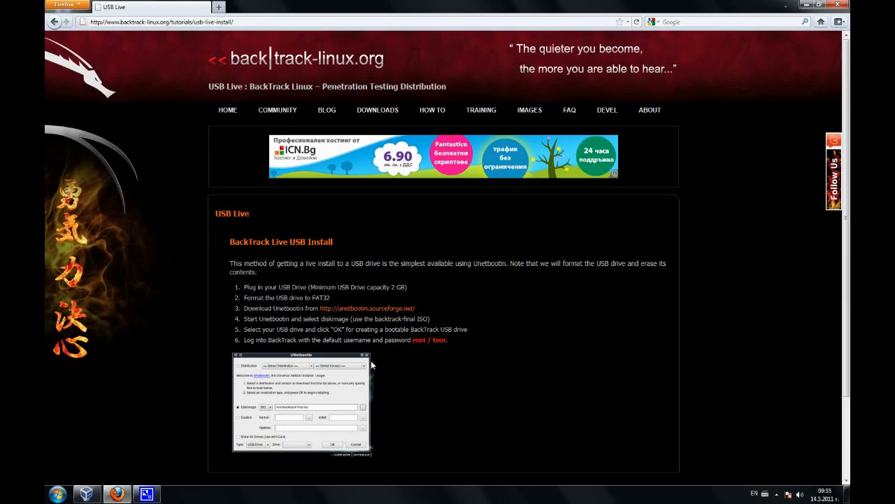
Close Firefox and restore the VirtualBox Manager window, moving it into position.
{"action": "left_click", "coordinate": [838, 5]}
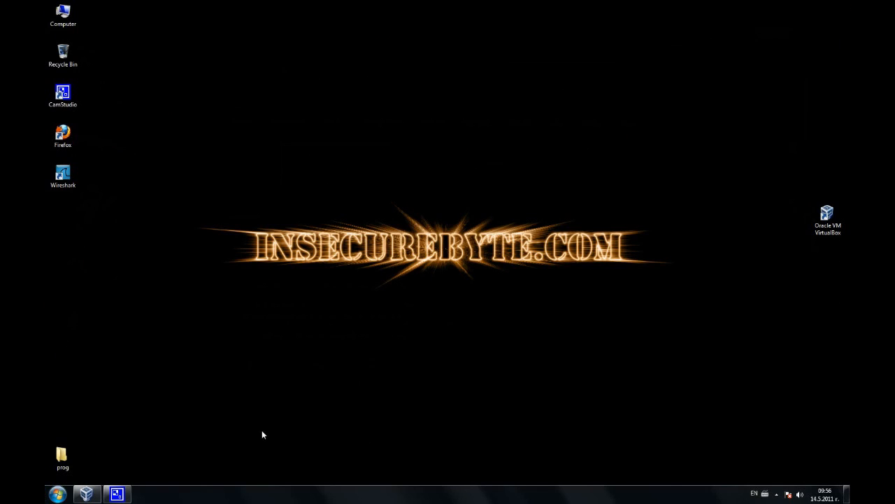
{"action": "left_click_drag", "start_coordinate": [687, 194], "coordinate": [148, 343]}
{"action": "left_click", "coordinate": [86, 494]}
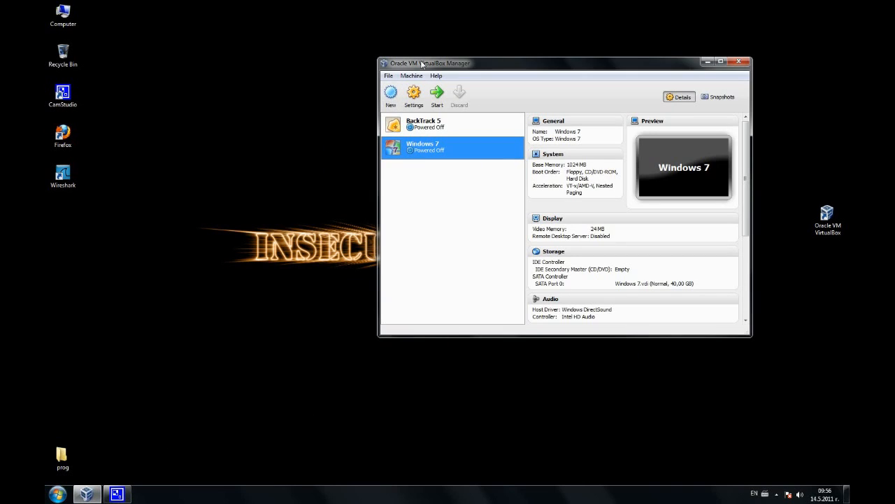
{"action": "left_click_drag", "start_coordinate": [446, 68], "coordinate": [349, 70]}
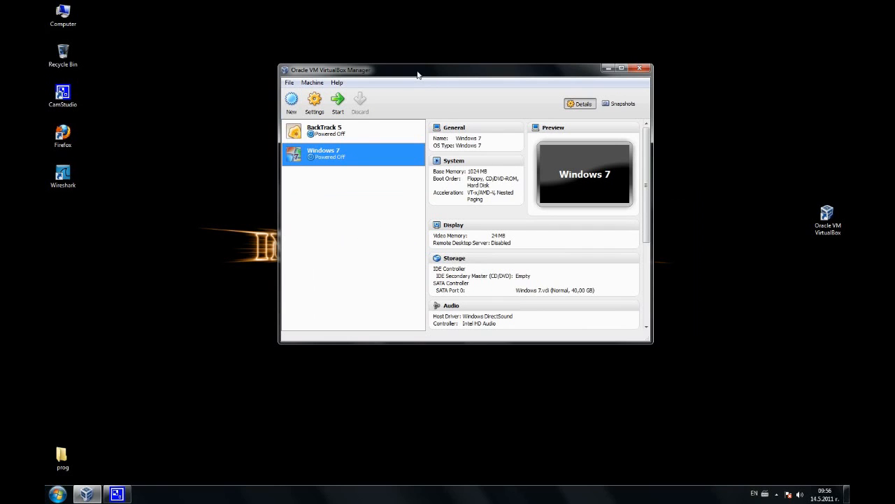
{"action": "mouse_move", "coordinate": [417, 75]}
{"action": "left_mouse_down"}
{"action": "mouse_move", "coordinate": [412, 103]}
{"action": "mouse_move", "coordinate": [408, 79]}
{"action": "left_mouse_up"}
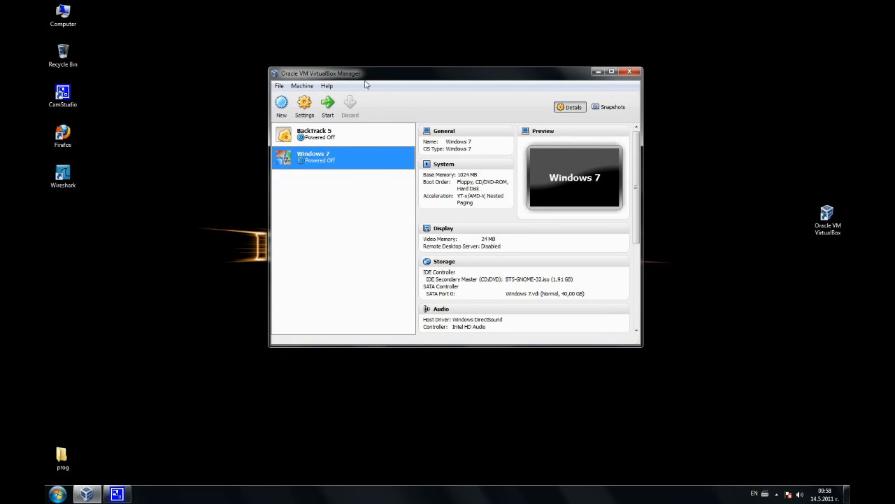
{"action": "mouse_move", "coordinate": [369, 79]}
{"action": "left_mouse_down"}
{"action": "mouse_move", "coordinate": [352, 94]}
{"action": "mouse_move", "coordinate": [374, 137]}
{"action": "mouse_move", "coordinate": [342, 87]}
{"action": "mouse_move", "coordinate": [344, 61]}
{"action": "mouse_move", "coordinate": [369, 85]}
{"action": "left_mouse_up"}
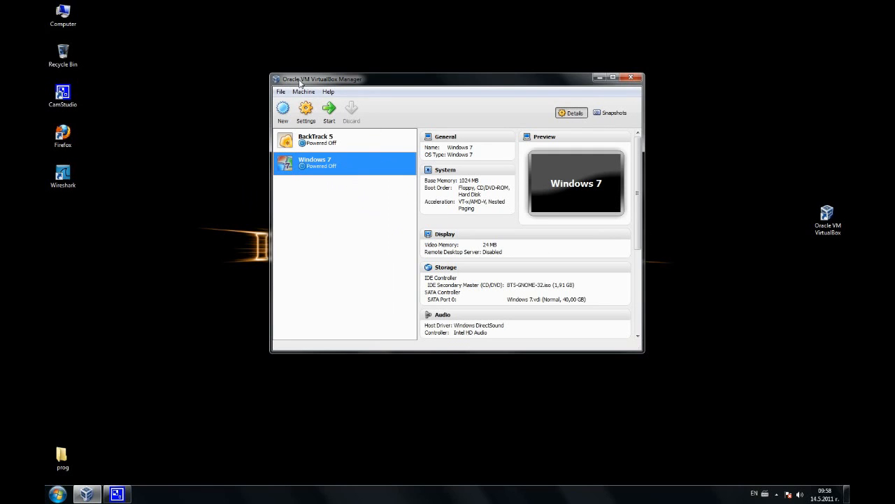
{"action": "left_click_drag", "start_coordinate": [299, 82], "coordinate": [280, 75]}
Start the Windows 7 VM and boot the 'BackTrack Text - Default Boot Text Mode' entry.
{"action": "left_click", "coordinate": [310, 102]}
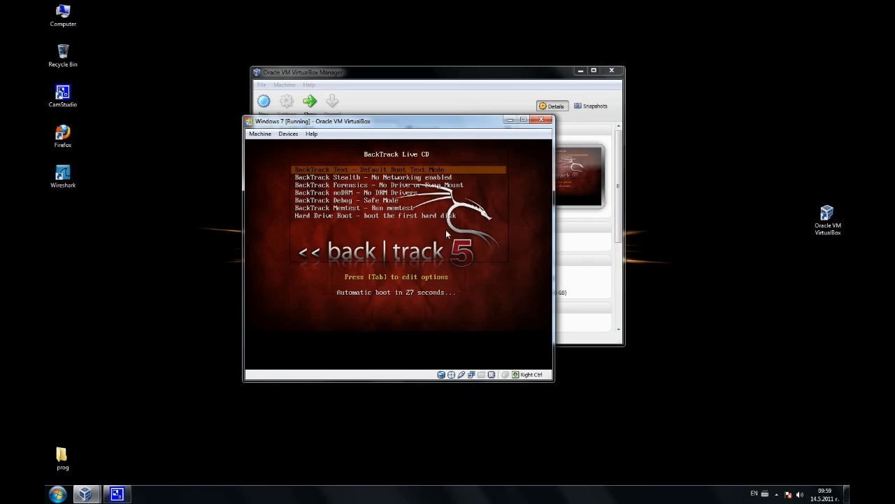
{"action": "key", "text": "Return"}
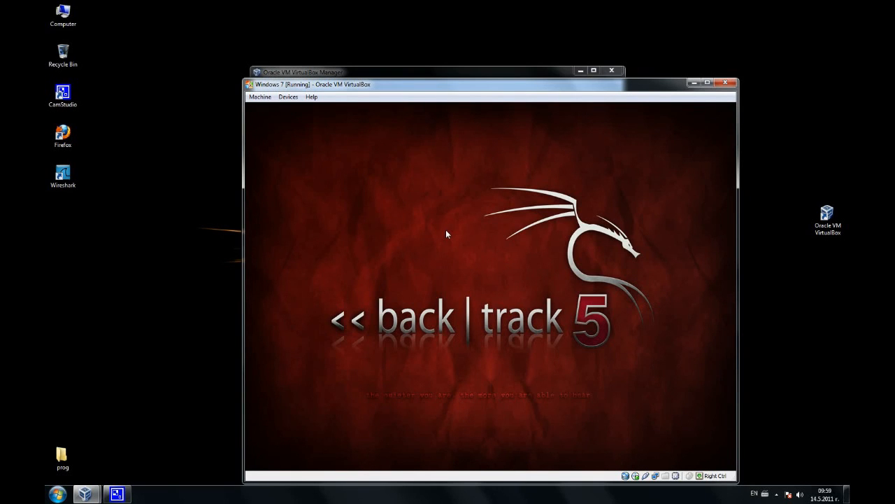
{"action": "left_click_drag", "start_coordinate": [445, 89], "coordinate": [393, 55]}
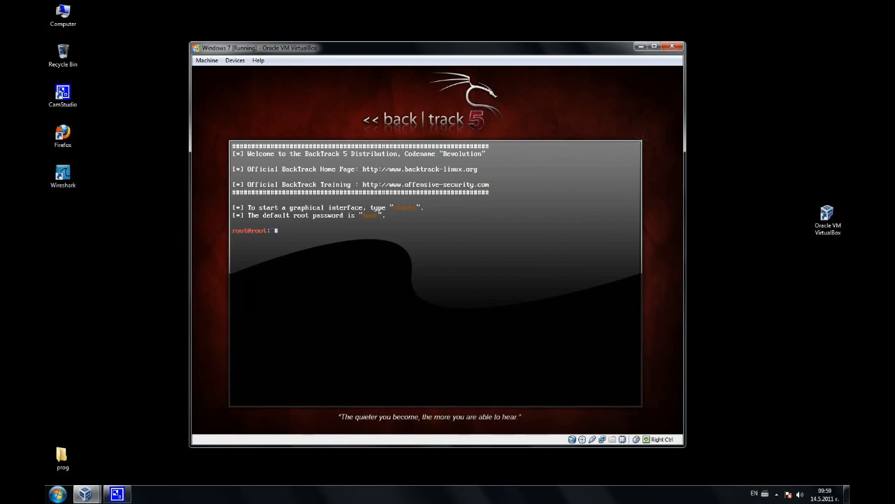
Run startx at the root prompt to launch the graphical desktop.
{"action": "type", "text": "rtx"}
{"action": "key", "text": "Return"}
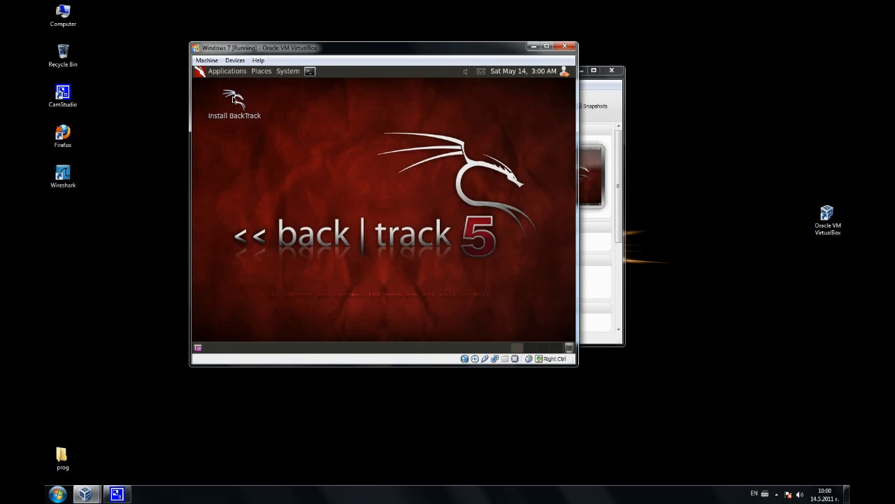
Launch the installer from the Install BackTrack desktop icon.
{"action": "left_click", "coordinate": [234, 100]}
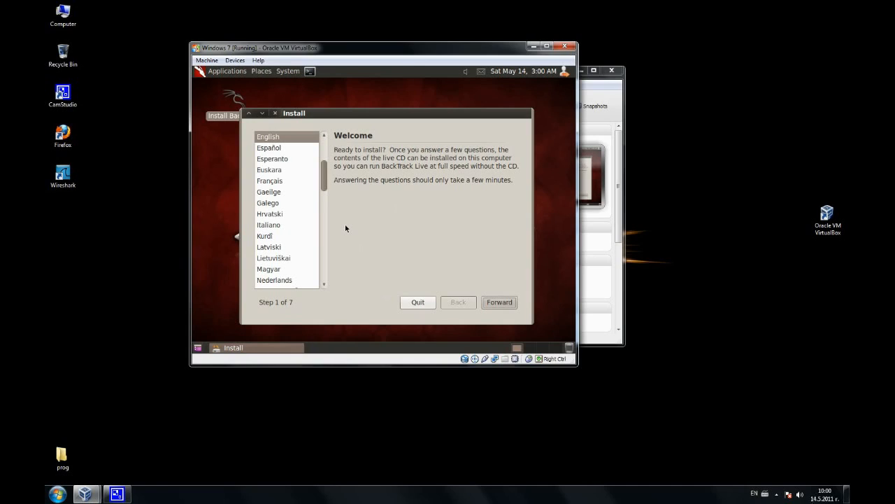
Go forward through the installer keeping English, Europe/Bulgaria time and the USA keyboard layout.
{"action": "left_click", "coordinate": [499, 301]}
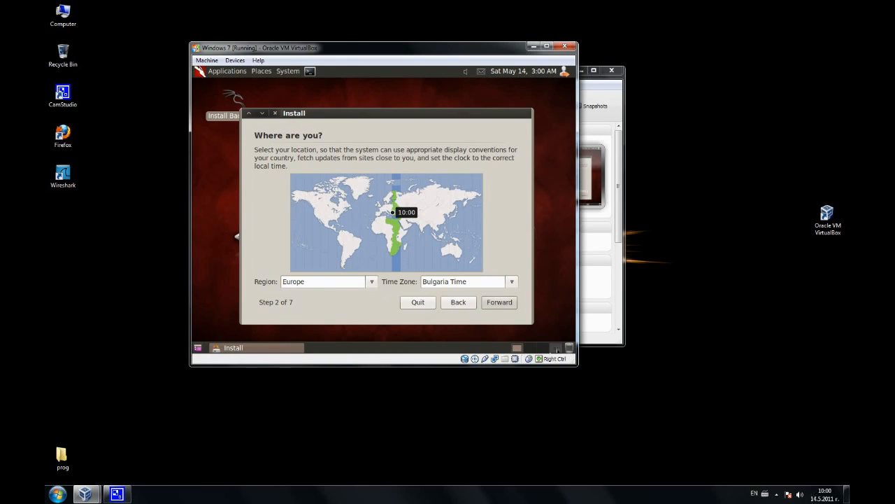
{"action": "left_click", "coordinate": [498, 301]}
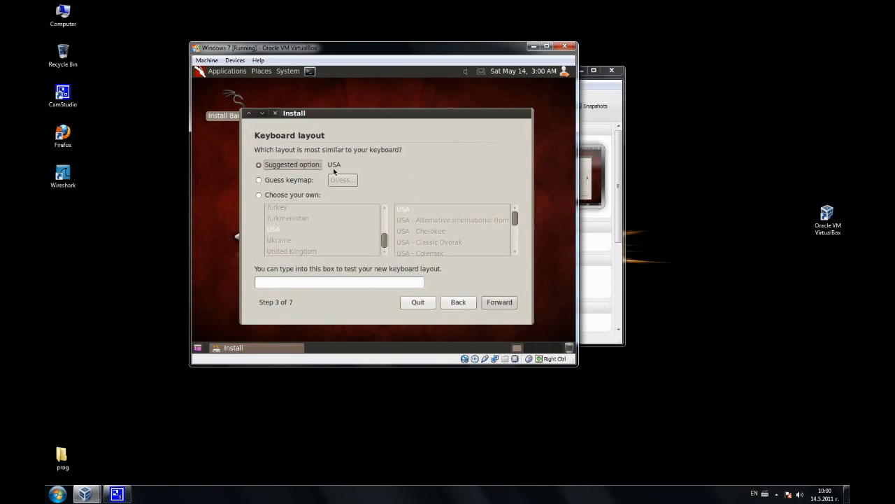
{"action": "left_click", "coordinate": [508, 303]}
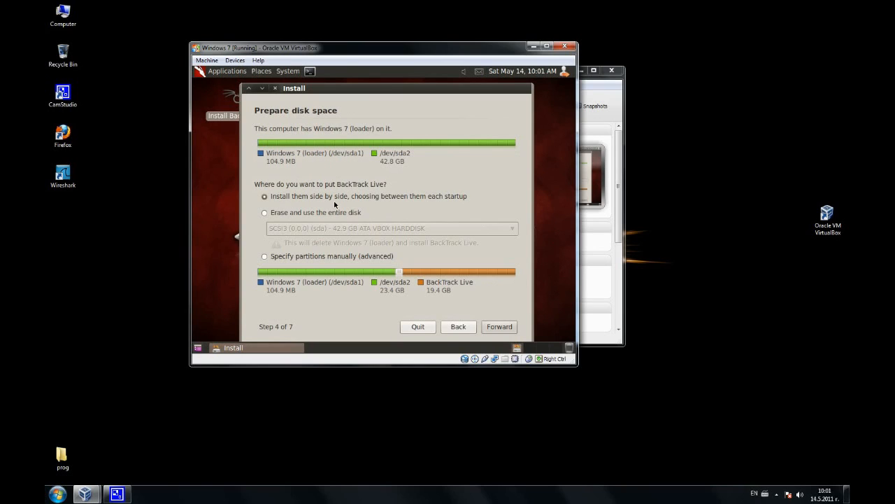
Choose side-by-side install with Windows 7, giving BackTrack Live 20.0 GB, and continue.
{"action": "left_click", "coordinate": [265, 197]}
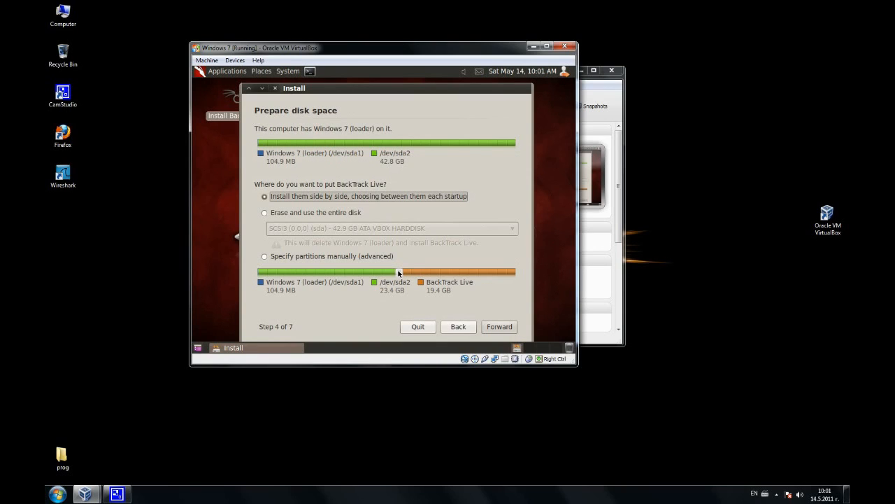
{"action": "left_click_drag", "start_coordinate": [398, 275], "coordinate": [371, 269]}
{"action": "left_click", "coordinate": [499, 327]}
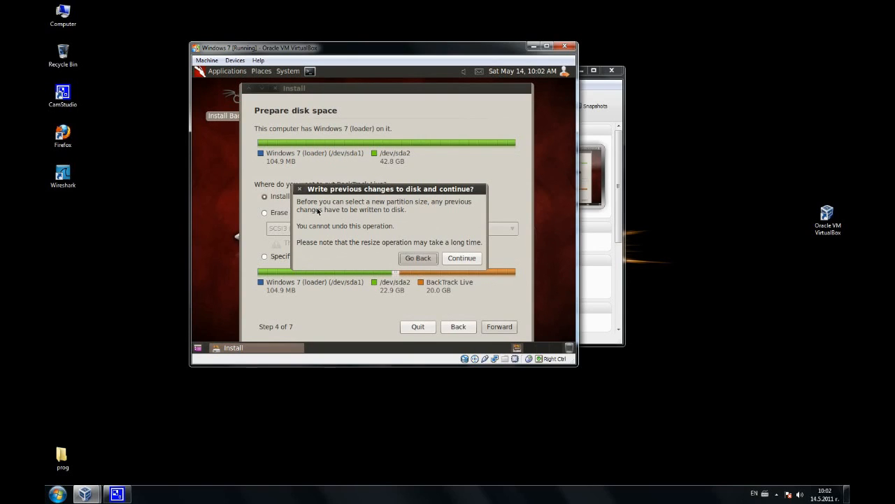
Approve the partition resize and install BackTrack with the listed settings until Installation Complete.
{"action": "left_click", "coordinate": [454, 259]}
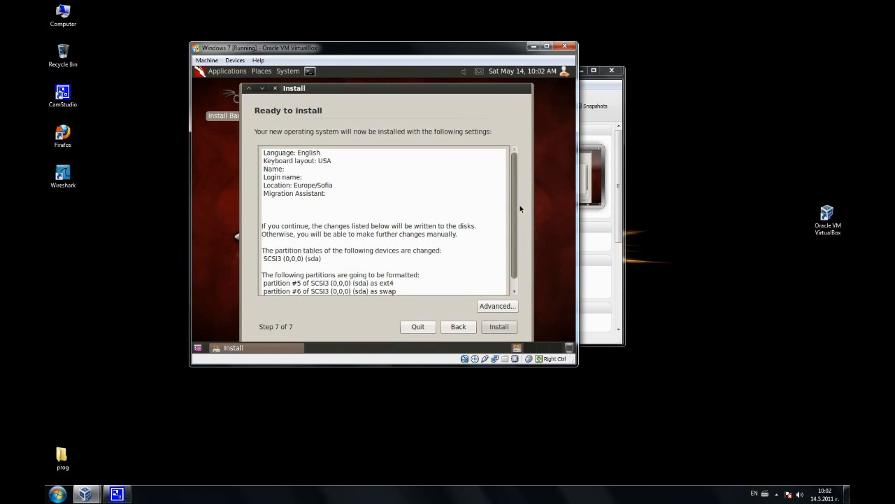
{"action": "mouse_move", "coordinate": [513, 205]}
{"action": "left_mouse_down"}
{"action": "mouse_move", "coordinate": [514, 222]}
{"action": "mouse_move", "coordinate": [516, 191]}
{"action": "left_mouse_up"}
{"action": "left_click", "coordinate": [497, 326]}
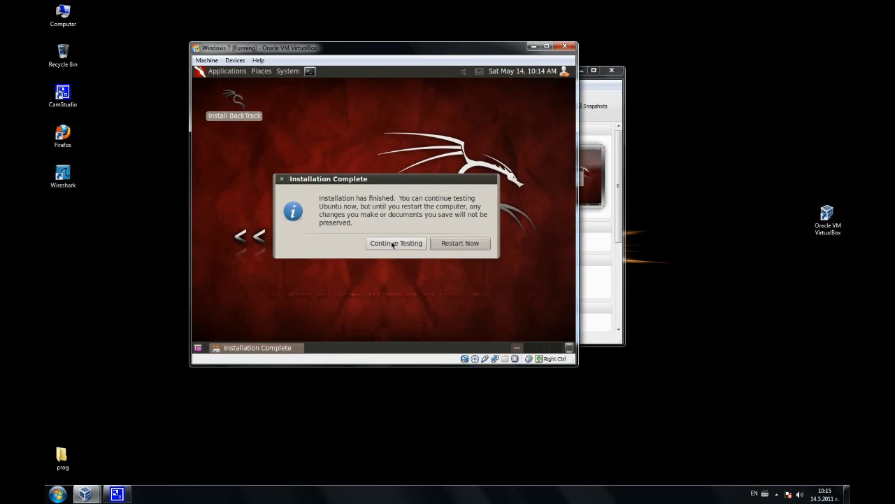
Restart after installation with the BT5-GNOME-32.iso disc ejected, rebooting into the GRUB menu.
{"action": "left_click", "coordinate": [461, 242]}
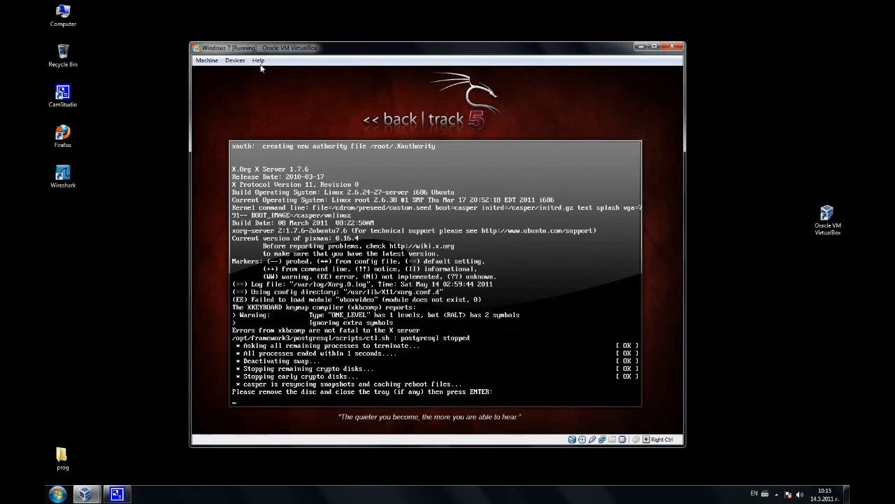
{"action": "left_click", "coordinate": [234, 62]}
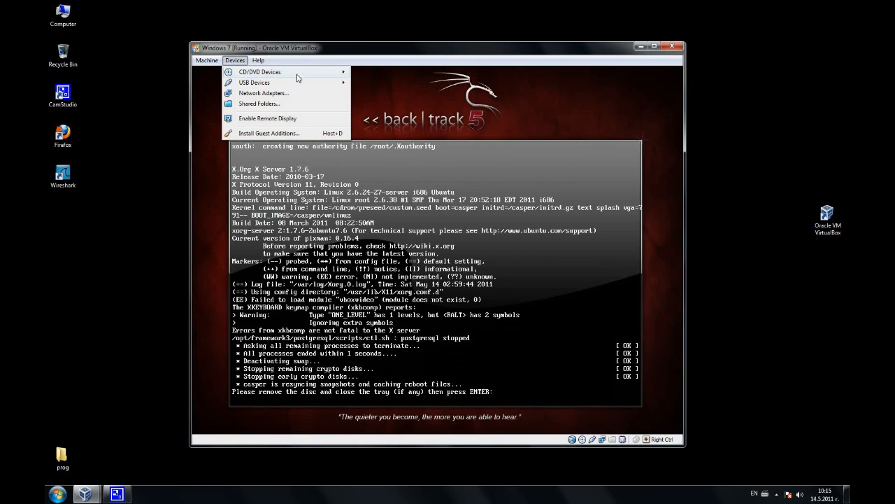
{"action": "mouse_move", "coordinate": [316, 74]}
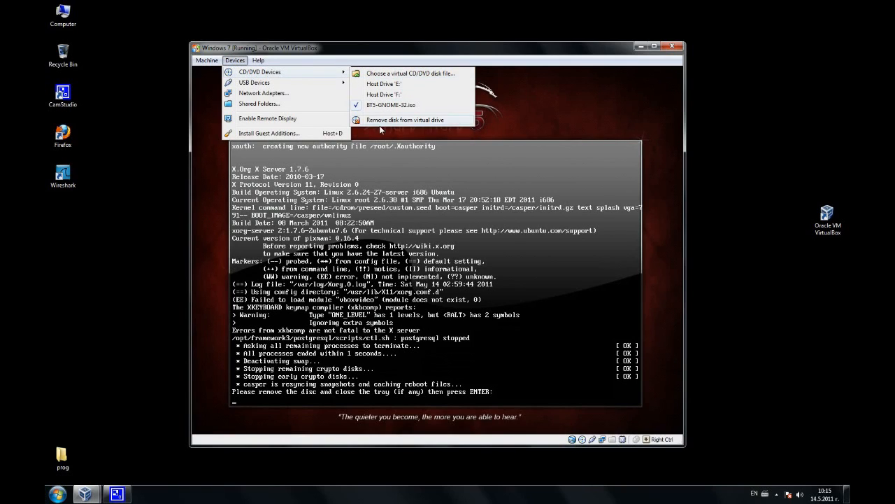
{"action": "left_click", "coordinate": [385, 119]}
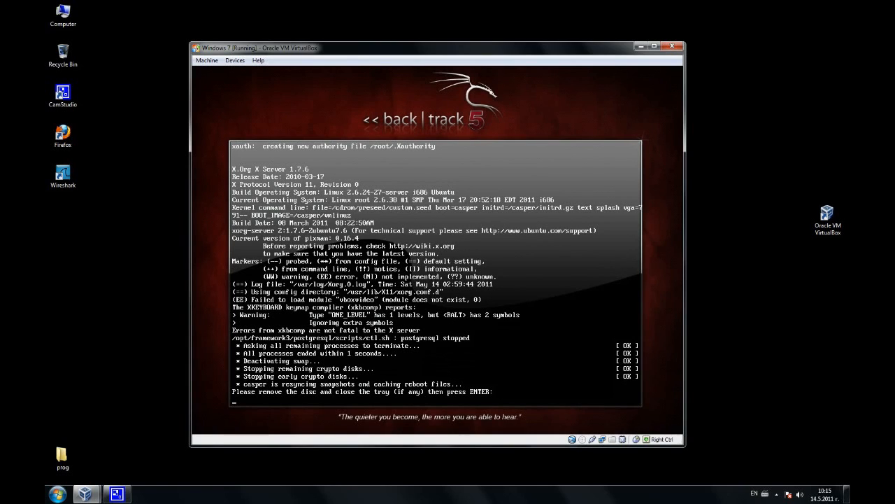
{"action": "key", "text": "Return"}
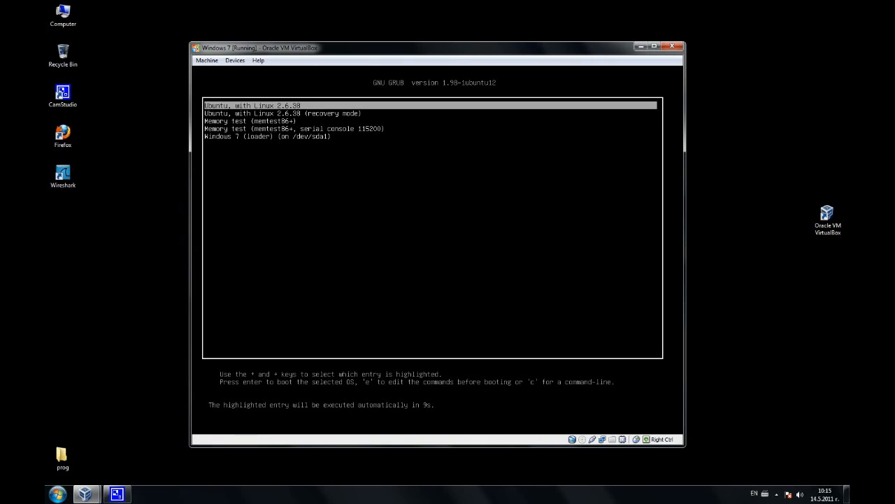
Boot the 'Ubuntu, with Linux 2.6.38' GRUB entry to reach the bt login prompt.
{"action": "key", "text": "Down"}
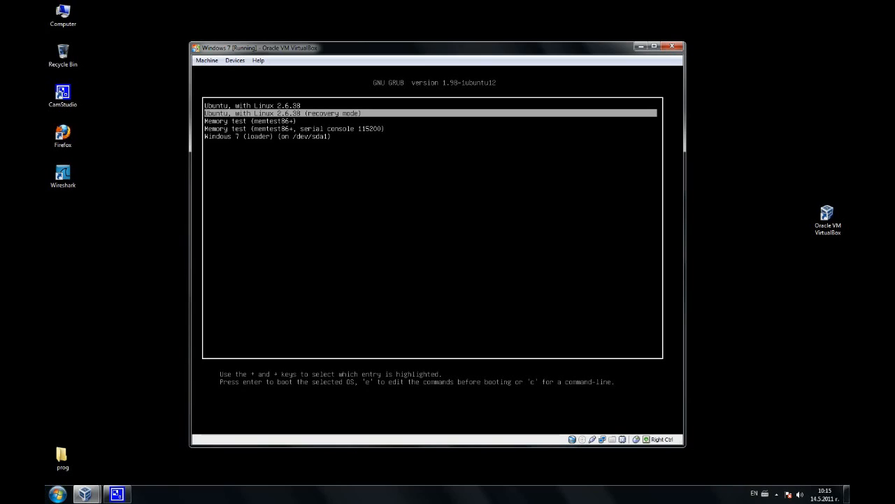
{"action": "key", "text": "Up"}
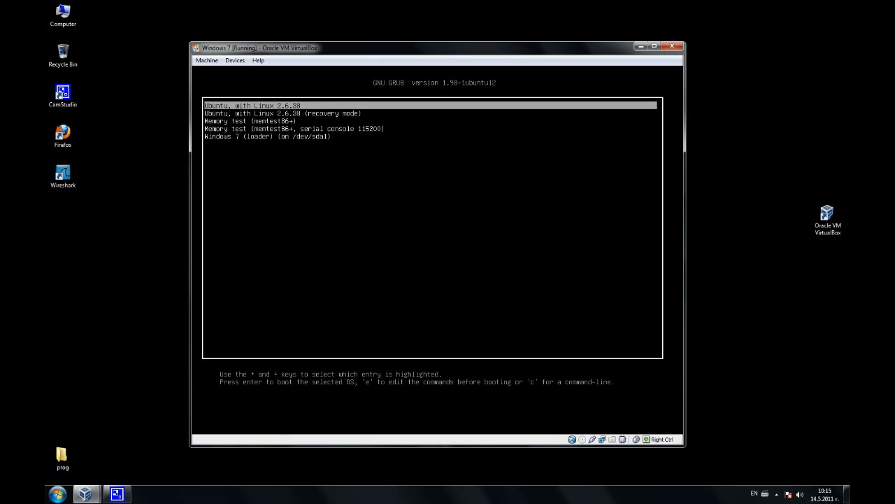
{"action": "key", "text": "Down"}
{"action": "key", "text": "Down"}
{"action": "key", "text": "Down"}
{"action": "key", "text": "Down"}
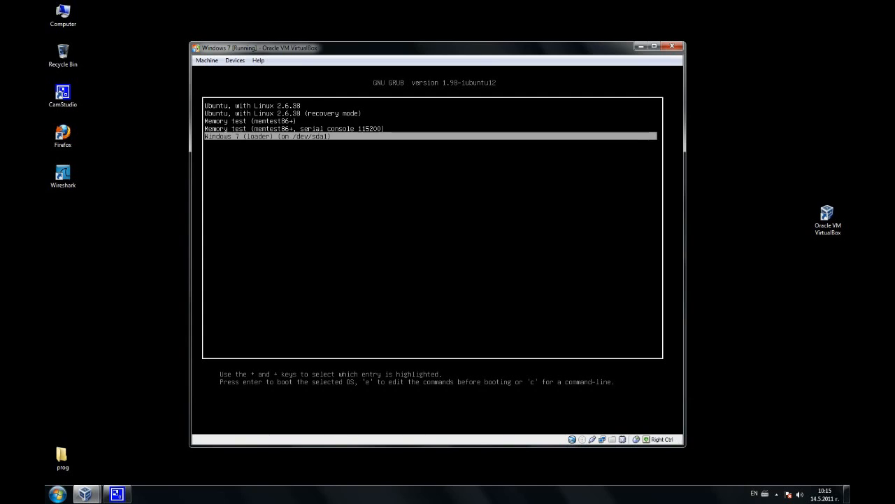
{"action": "key", "text": "Up"}
{"action": "key", "text": "Up"}
{"action": "key", "text": "Up"}
{"action": "key", "text": "Up"}
{"action": "key", "text": "Return"}
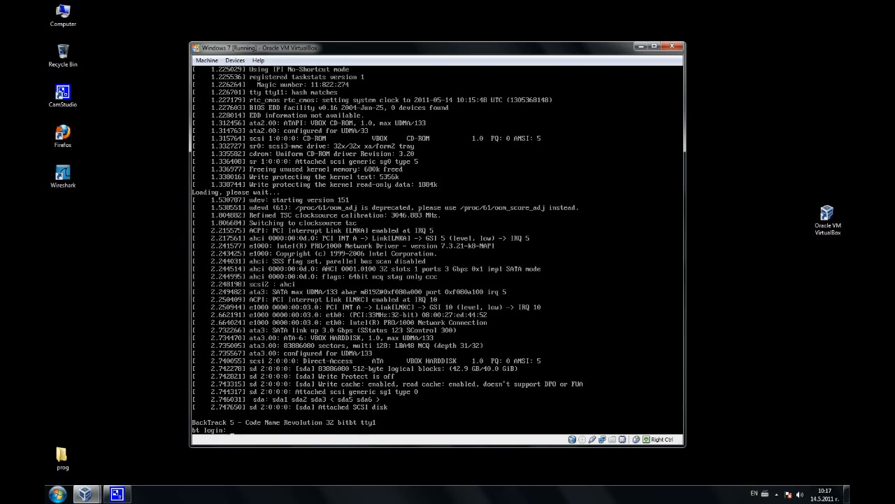
Log in as root with its password and run startx to launch the GNOME desktop.
{"action": "type", "text": "root"}
{"action": "key", "text": "Return"}
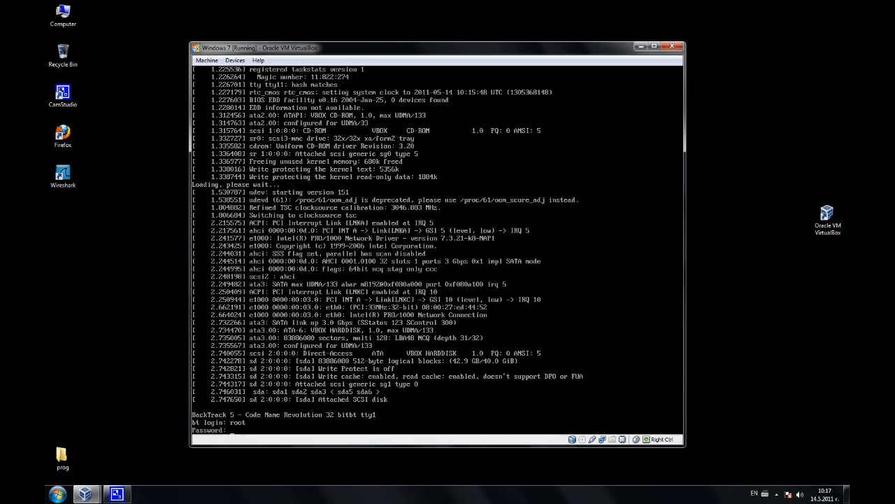
{"action": "key", "text": "Return"}
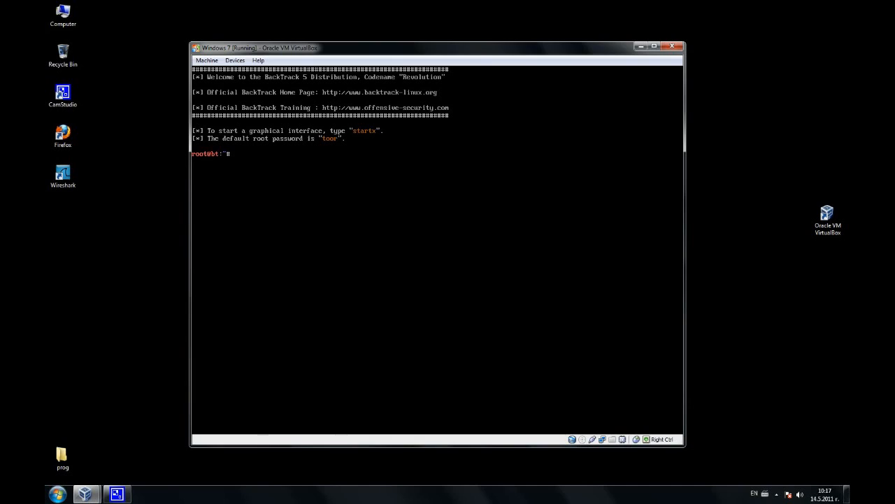
{"action": "type", "text": "startx"}
{"action": "key", "text": "Return"}
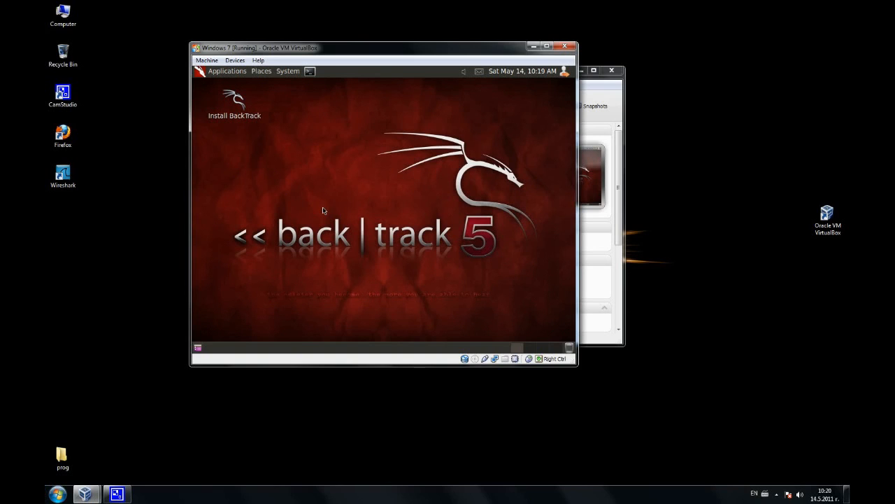
In a terminal, run passwd and enter and confirm a new root password.
{"action": "left_click", "coordinate": [310, 72]}
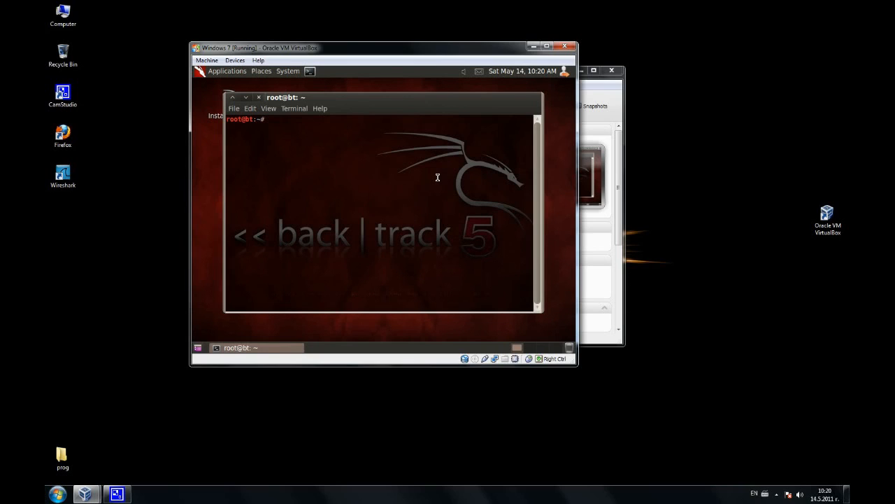
{"action": "type", "text": "passwd"}
{"action": "key", "text": "Return"}
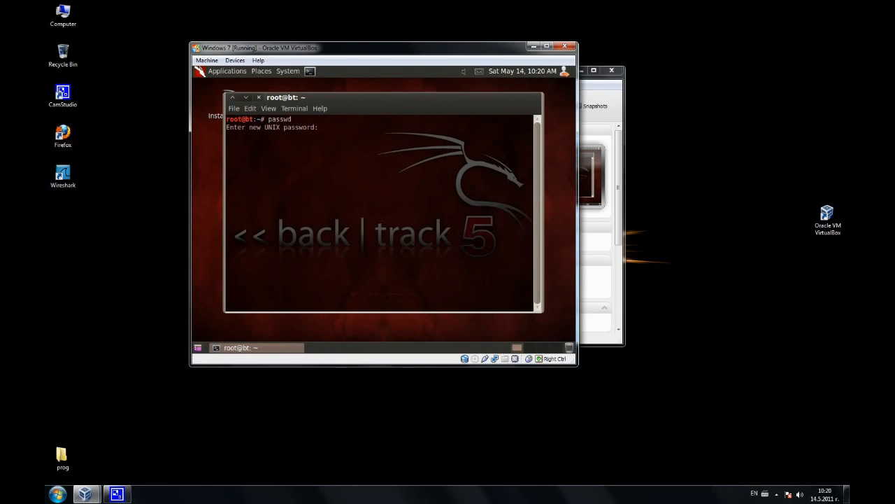
{"action": "key", "text": "Return"}
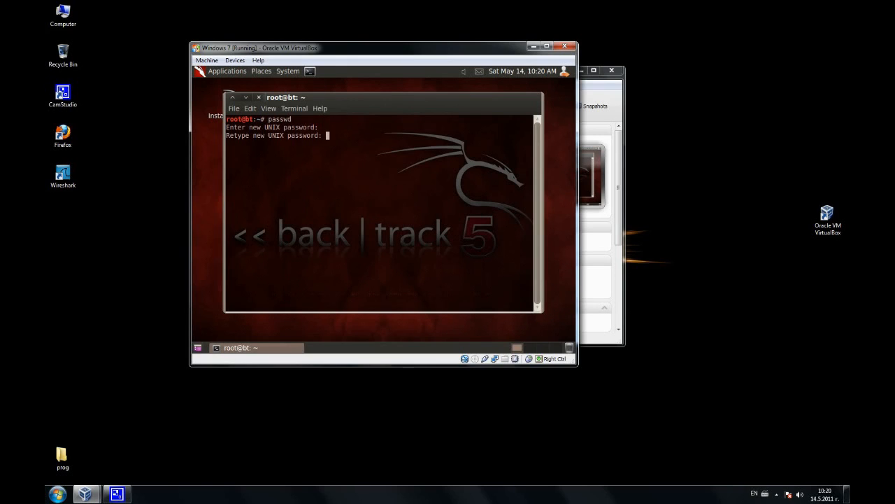
{"action": "key", "text": "Return"}
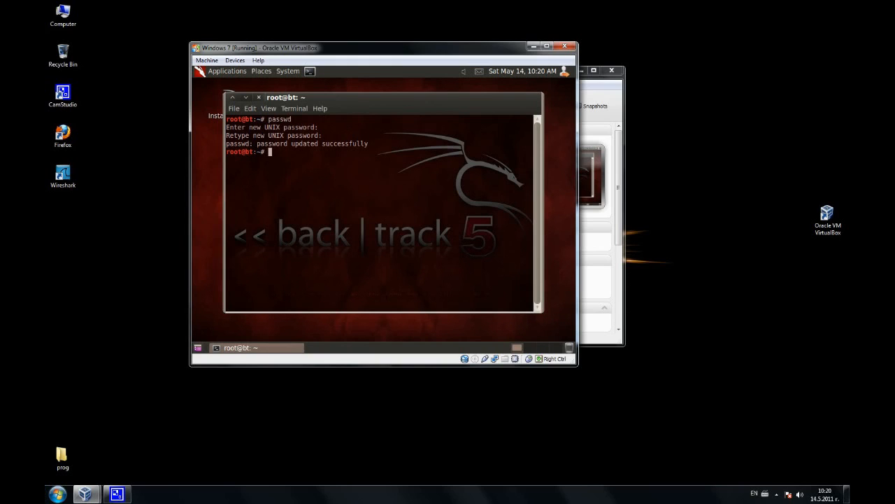